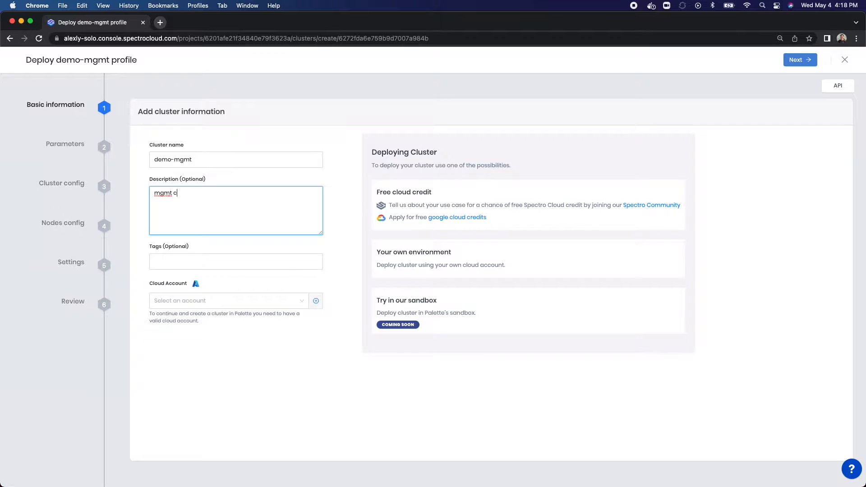
Complete the basic information with description "mgmt cluster", tag demo and cloud account ly-azure, and continue to the parameters
{"action": "type", "text": "cluster"}
{"action": "left_click", "coordinate": [192, 262]}
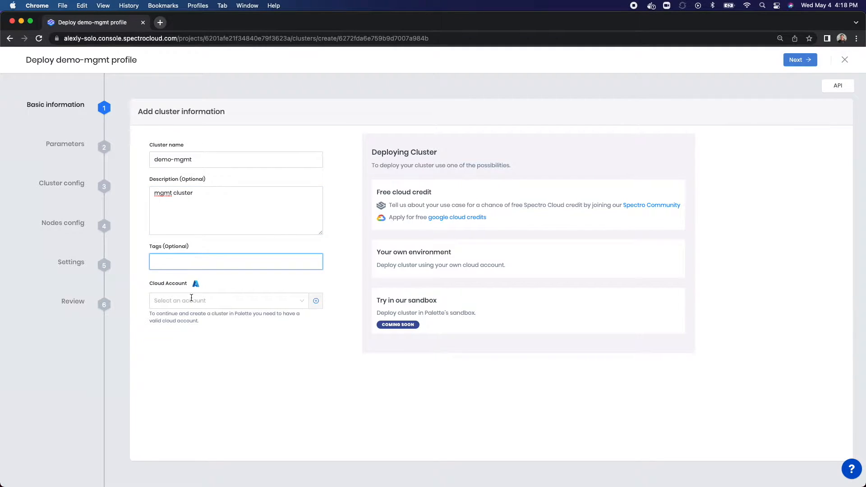
{"action": "left_click", "coordinate": [191, 295]}
{"action": "left_click", "coordinate": [187, 324]}
{"action": "left_click", "coordinate": [195, 265]}
{"action": "type", "text": "dem"}
{"action": "left_click", "coordinate": [342, 468]}
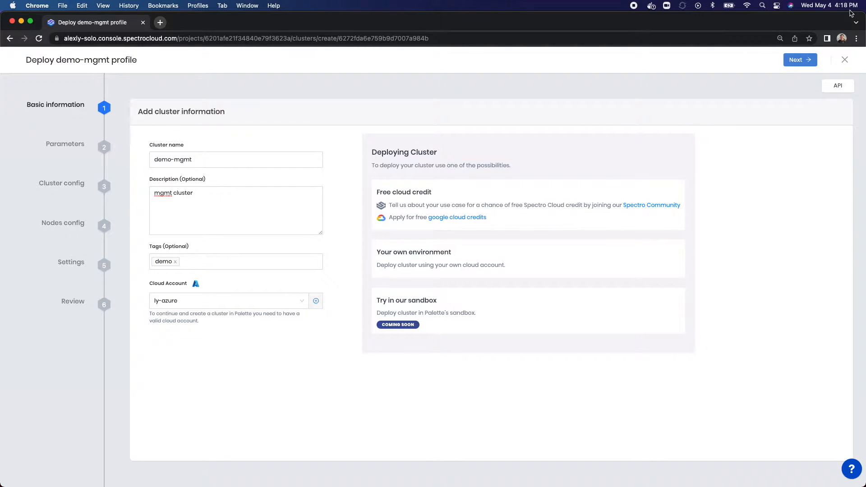
{"action": "left_click", "coordinate": [795, 59]}
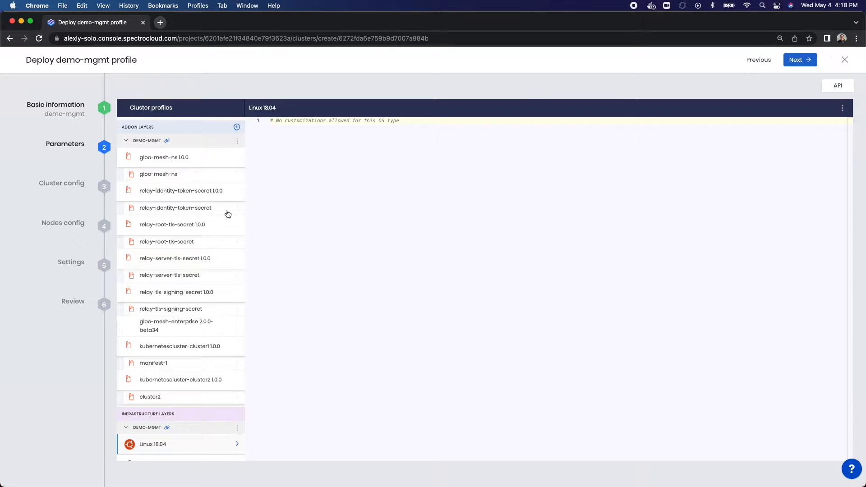
Replace the licenseKey placeholder in the gloo-mesh-enterprise 2.0.0-beta34 layer with the licence key and review the remaining values
{"action": "left_click", "coordinate": [180, 323]}
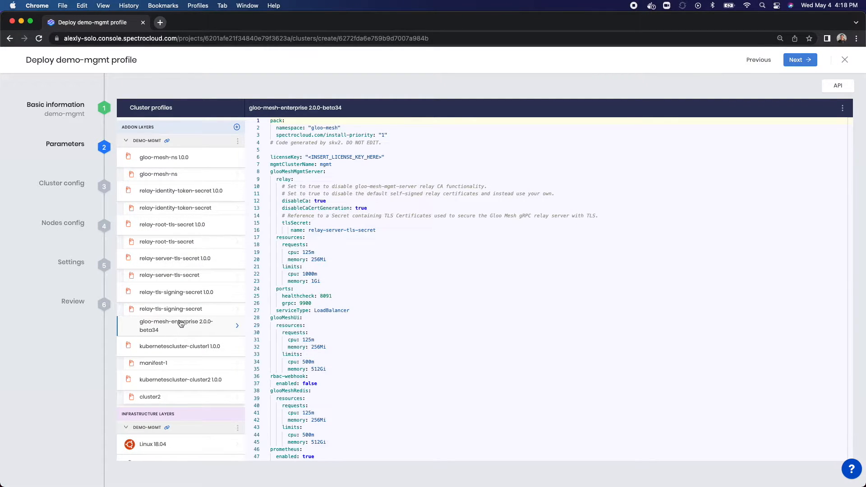
{"action": "left_click_drag", "start_coordinate": [309, 157], "coordinate": [382, 158]}
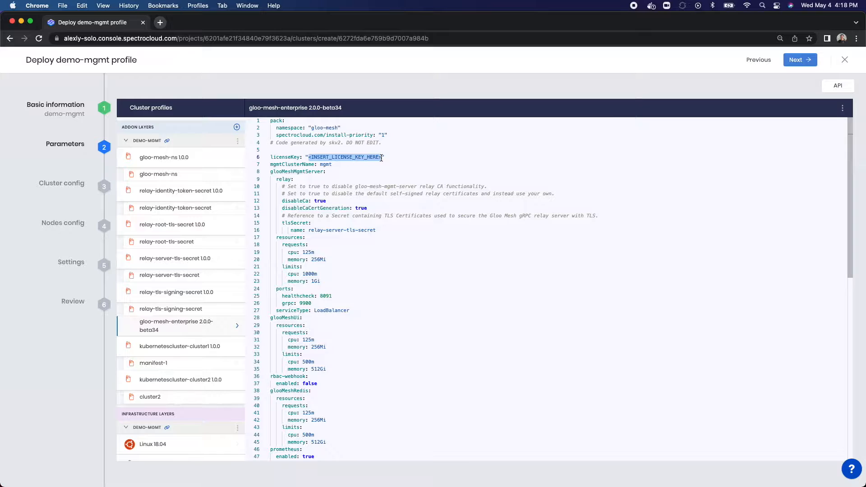
{"action": "key", "text": "super+v"}
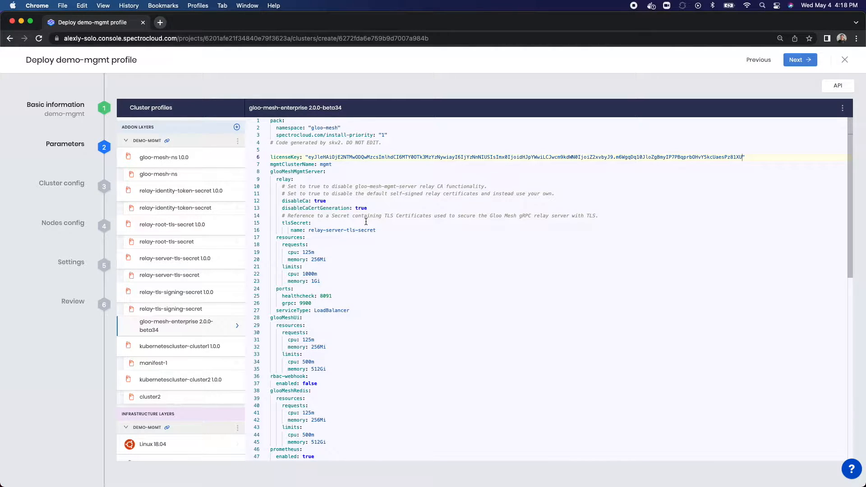
{"action": "scroll", "coordinate": [366, 222], "scroll_direction": "down", "scroll_amount": 10}
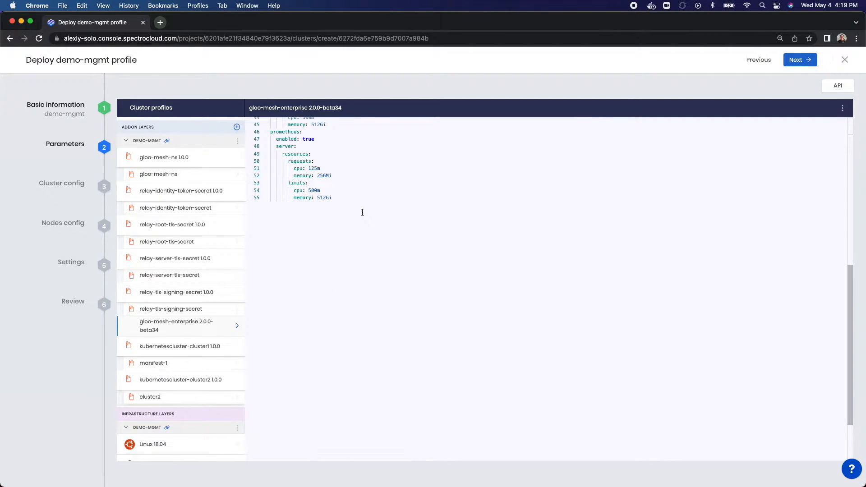
In the cluster configuration, choose subscription Azure subscription 1 and region West US 2
{"action": "left_click", "coordinate": [265, 152]}
{"action": "left_click", "coordinate": [228, 169]}
{"action": "left_click", "coordinate": [212, 186]}
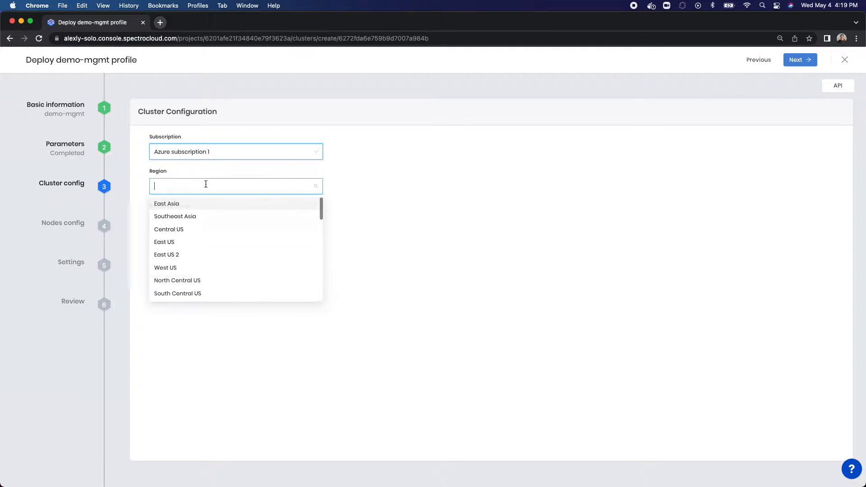
{"action": "type", "text": "west"}
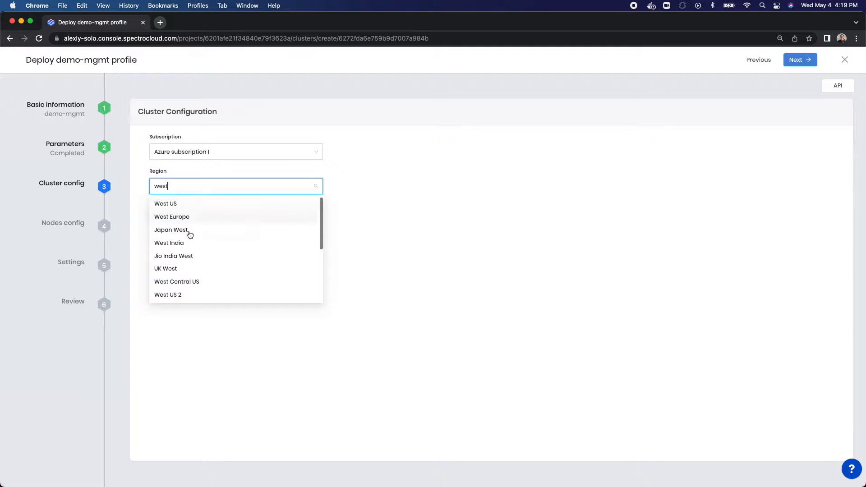
{"action": "left_click", "coordinate": [176, 295]}
Choose resource group azureocp and SSH key ly, and continue to the nodes configuration
{"action": "left_click", "coordinate": [193, 221]}
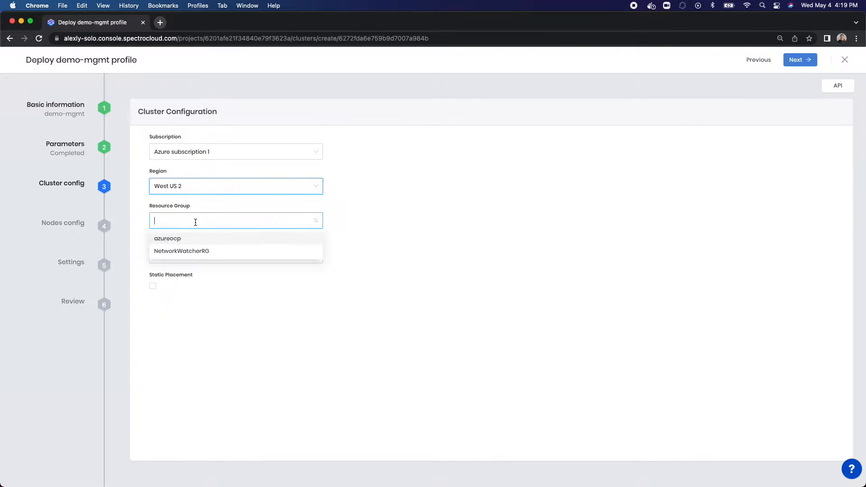
{"action": "left_click", "coordinate": [190, 237]}
{"action": "left_click", "coordinate": [181, 255]}
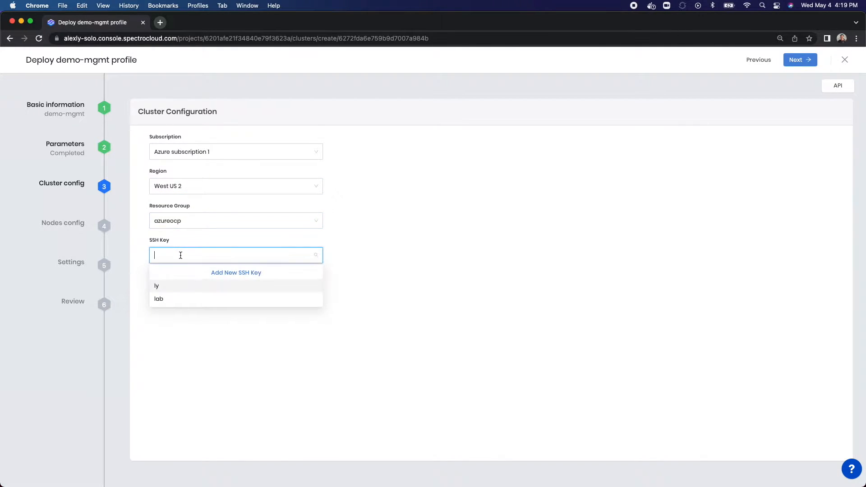
{"action": "left_click", "coordinate": [172, 282]}
{"action": "left_click", "coordinate": [387, 244]}
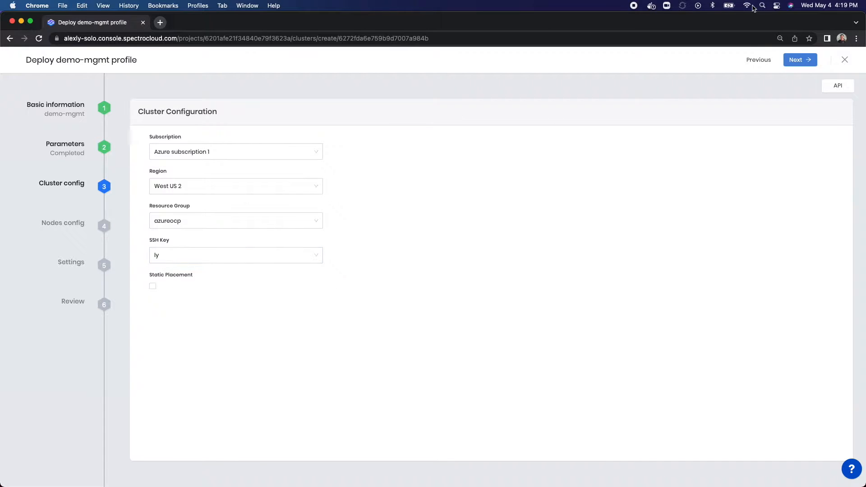
{"action": "left_click", "coordinate": [799, 59]}
Set the worker-pool to 2 nodes and make it a system node pool
{"action": "left_click", "coordinate": [270, 215]}
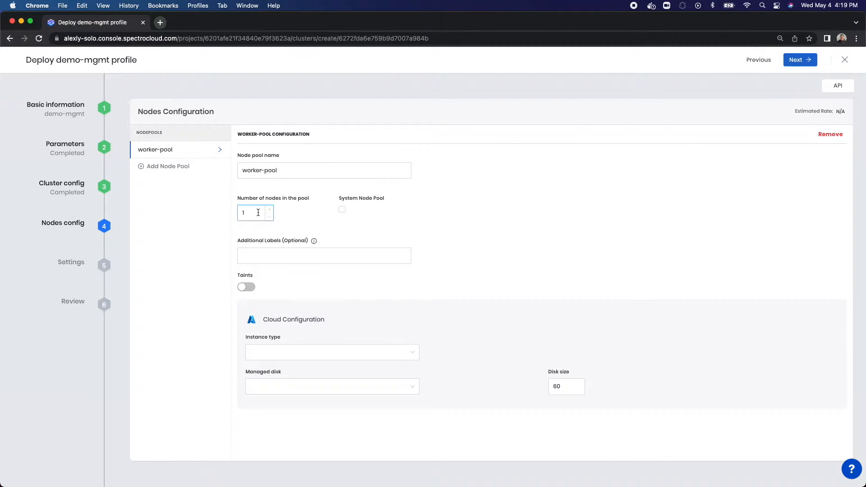
{"action": "key", "text": "BackSpace"}
{"action": "type", "text": "2"}
{"action": "left_click", "coordinate": [342, 211]}
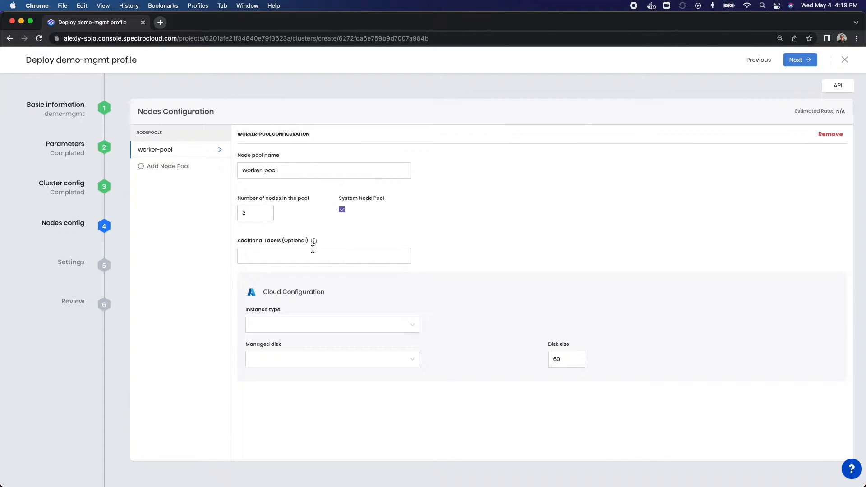
Choose a standard_ds3 instance type and a managed disk for the worker-pool, and continue to the cluster settings
{"action": "left_click", "coordinate": [309, 323]}
{"action": "type", "text": "standard_ds3"}
{"action": "left_click", "coordinate": [294, 354]}
{"action": "left_click", "coordinate": [276, 369]}
{"action": "left_click", "coordinate": [271, 427]}
{"action": "left_click", "coordinate": [808, 62]}
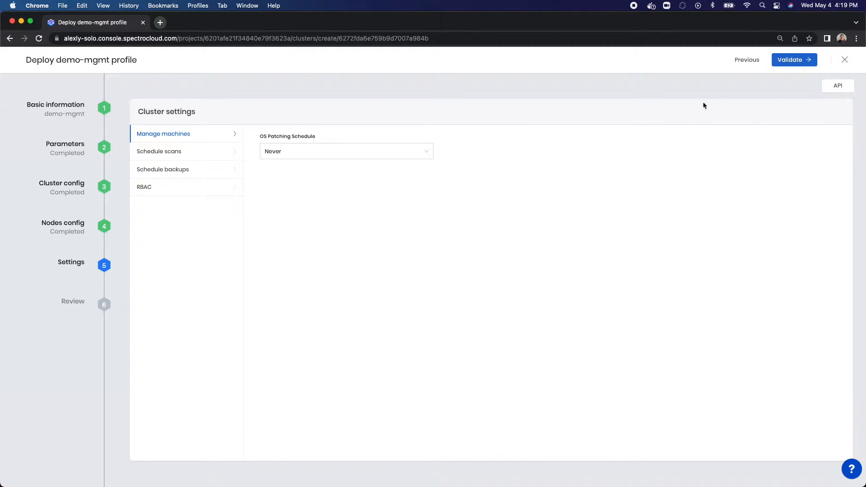
Validate the demo-mgmt cluster setup with the default settings and deploy it
{"action": "left_click", "coordinate": [789, 60]}
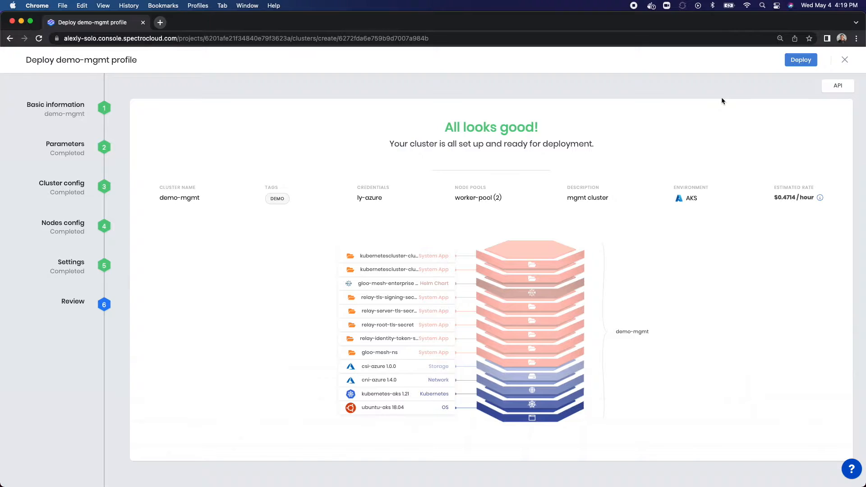
{"action": "left_click", "coordinate": [790, 61]}
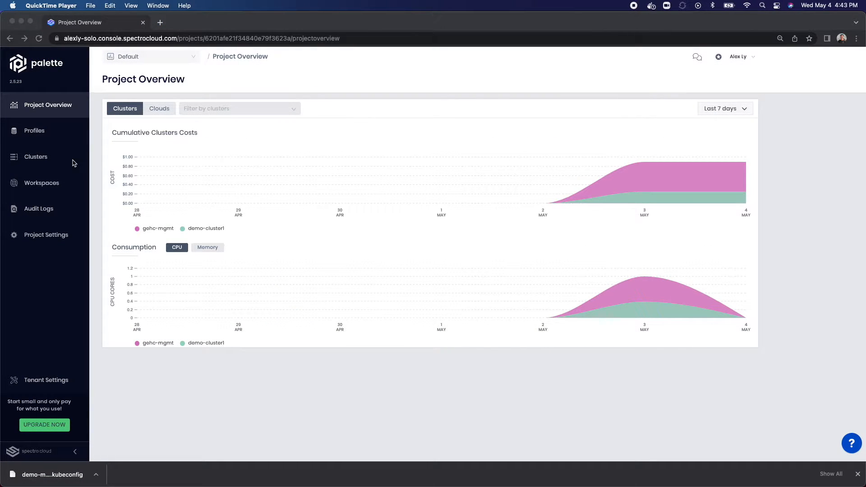
Open the demo-mgmt cluster and examine its overview, including health, status, services and cluster profile layers
{"action": "left_click", "coordinate": [38, 157]}
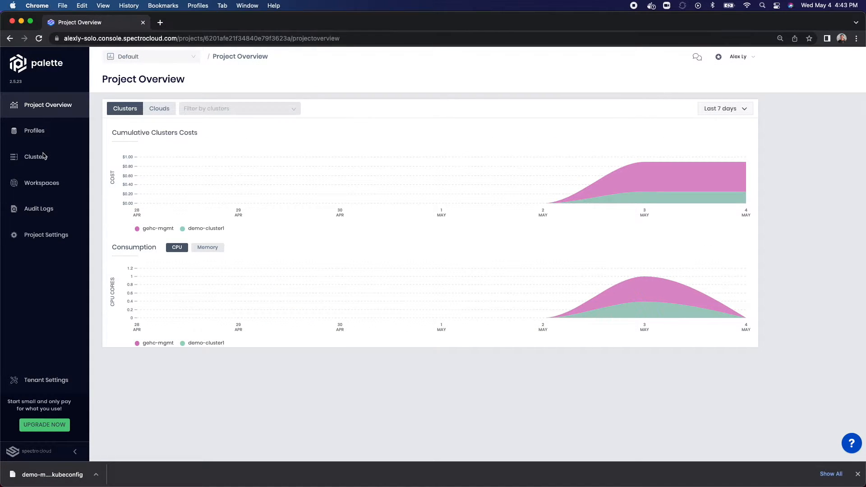
{"action": "left_click", "coordinate": [193, 176]}
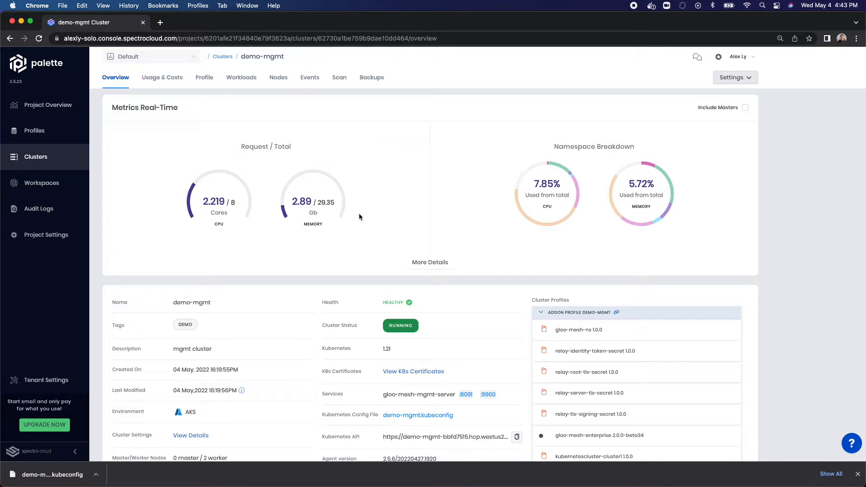
{"action": "scroll", "coordinate": [410, 234], "scroll_direction": "down", "scroll_amount": 3}
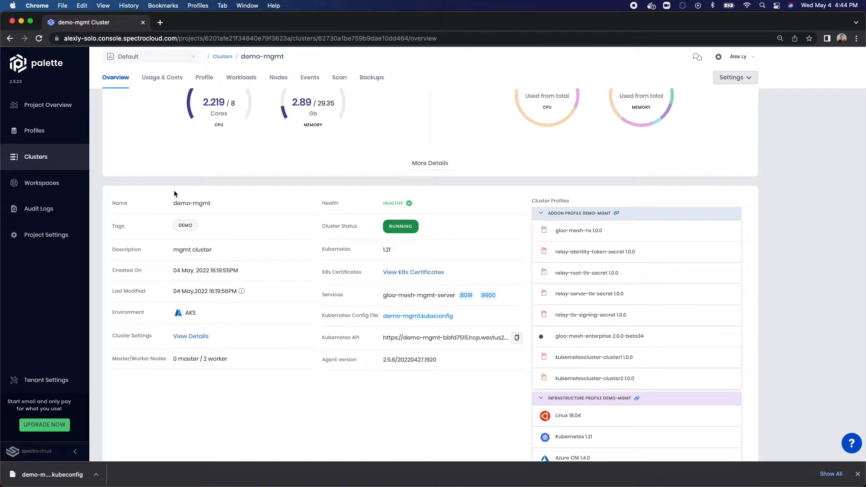
Start deploying a new cluster from the demo-worker cluster profile
{"action": "left_click", "coordinate": [39, 132]}
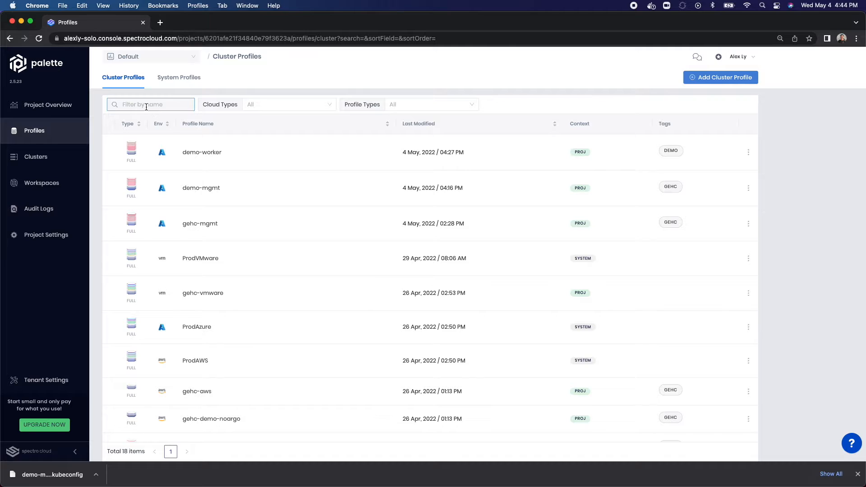
{"action": "left_click", "coordinate": [205, 162]}
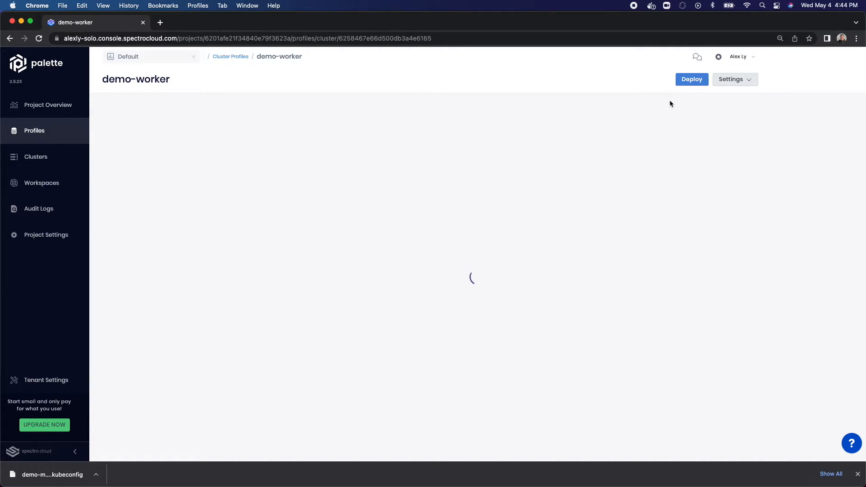
{"action": "left_click", "coordinate": [688, 84]}
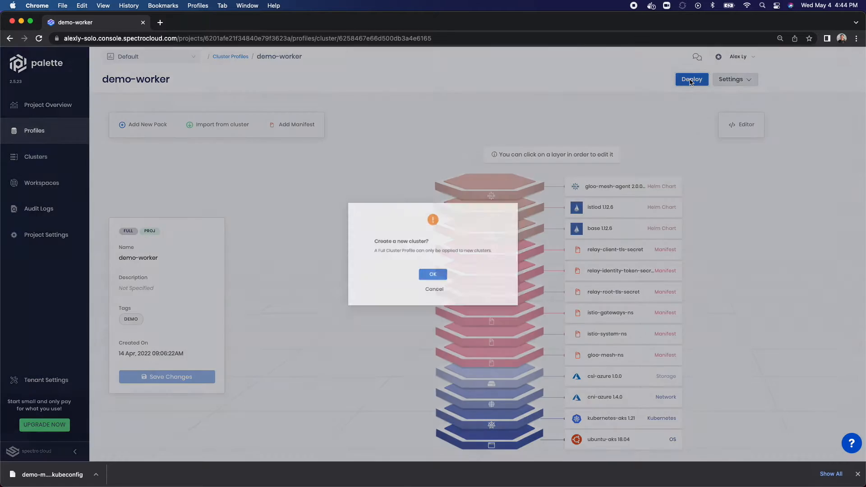
{"action": "left_click", "coordinate": [435, 276]}
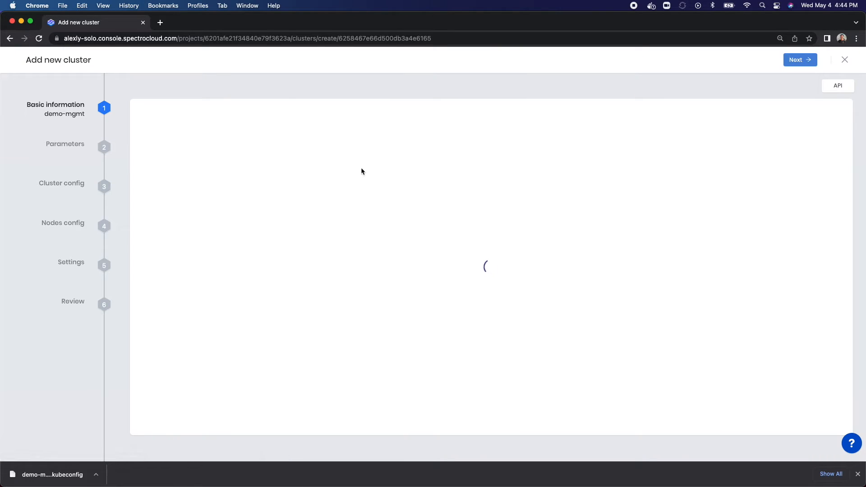
Name the cluster demo-cluster1, add the tag demo, select cloud account ly-azure, and continue to the parameters
{"action": "left_click", "coordinate": [278, 160]}
{"action": "type", "text": "demo-cluster"}
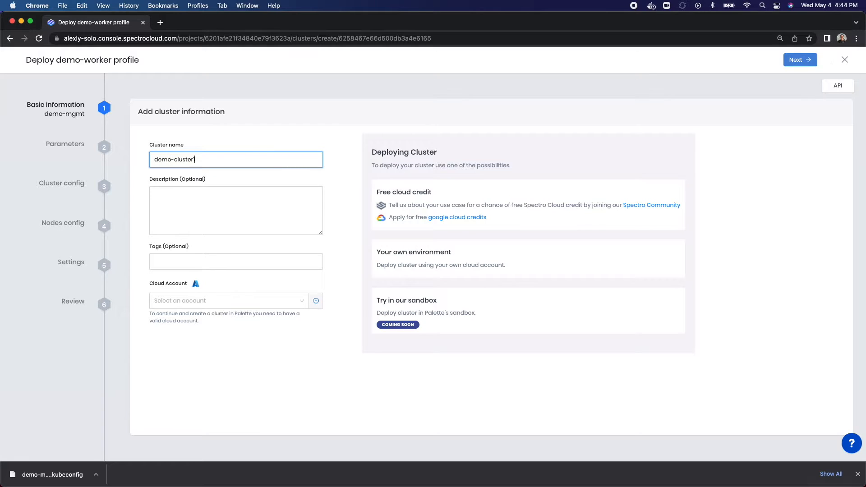
{"action": "left_click", "coordinate": [215, 262]}
{"action": "type", "text": "demo"}
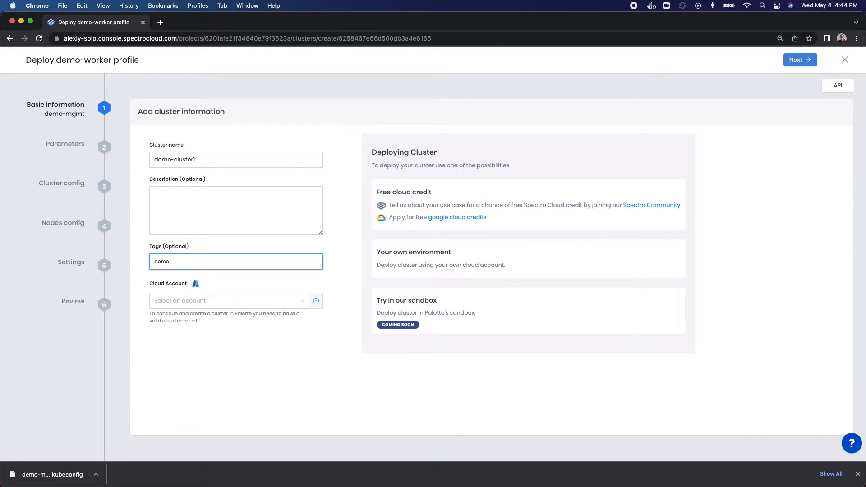
{"action": "left_click", "coordinate": [210, 300]}
{"action": "left_click", "coordinate": [199, 321]}
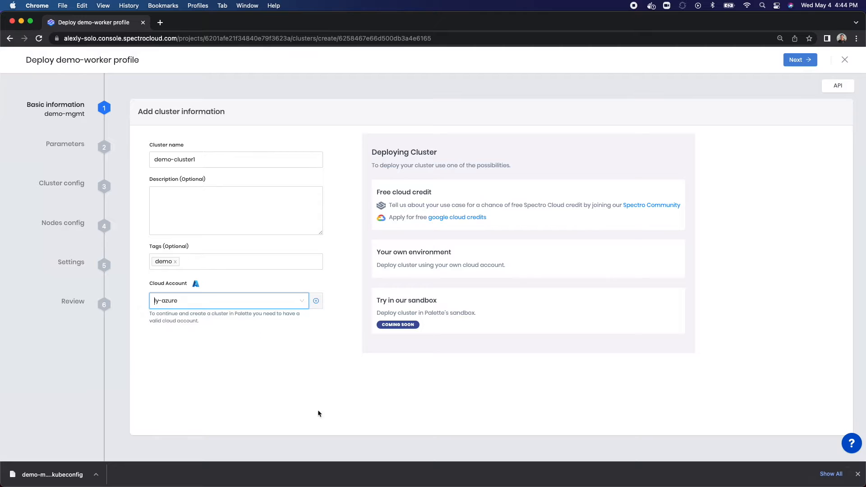
{"action": "left_click", "coordinate": [801, 60]}
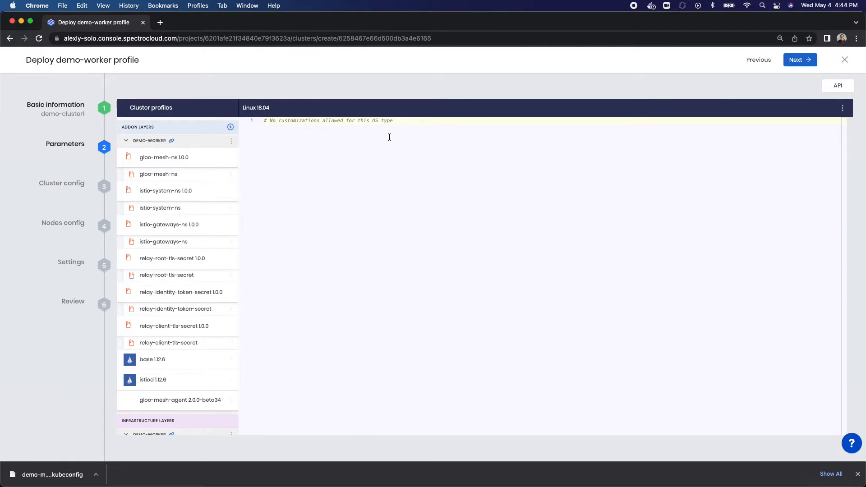
Open the gloo-mesh-agent 2.0.0-beta34 layer's values at the relay serverAddress placeholder
{"action": "left_click", "coordinate": [175, 399]}
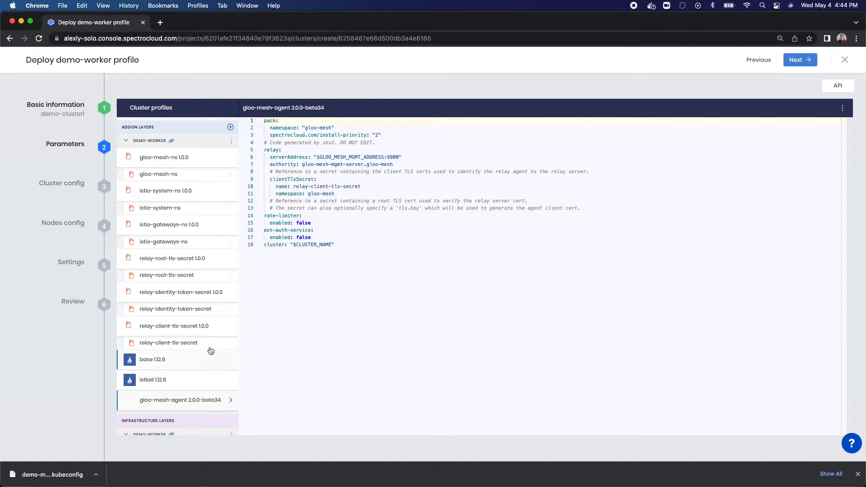
{"action": "double_click", "coordinate": [383, 157]}
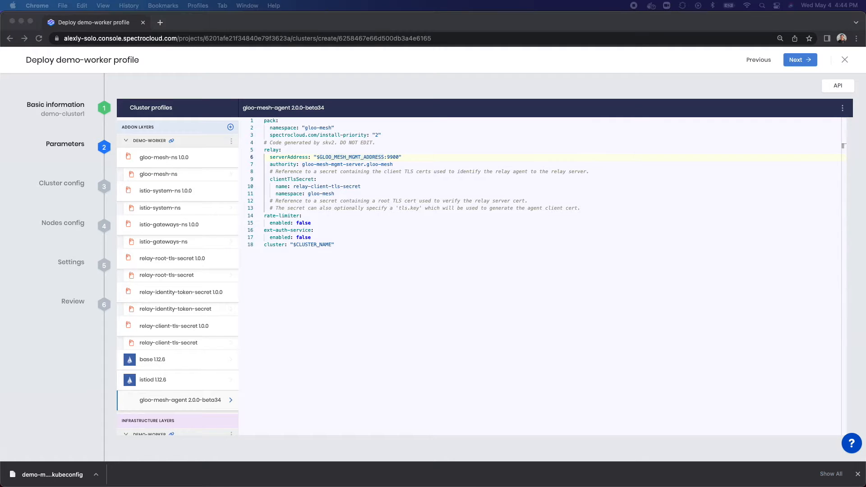
Switch to the VS Code terminal, run "k get svc -n gloo-mesh" and copy the external IP of gloo-mesh-mgmt-server
{"action": "left_click_drag", "start_coordinate": [0, 217], "coordinate": [460, 200]}
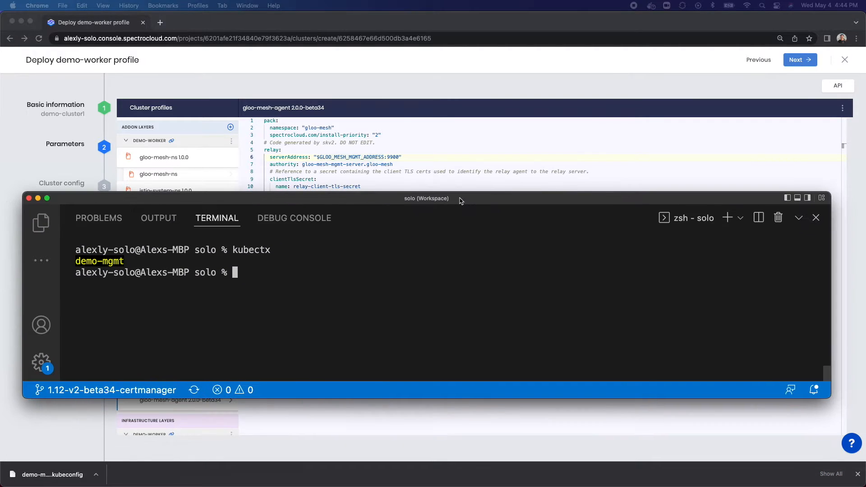
{"action": "type", "text": "k get"}
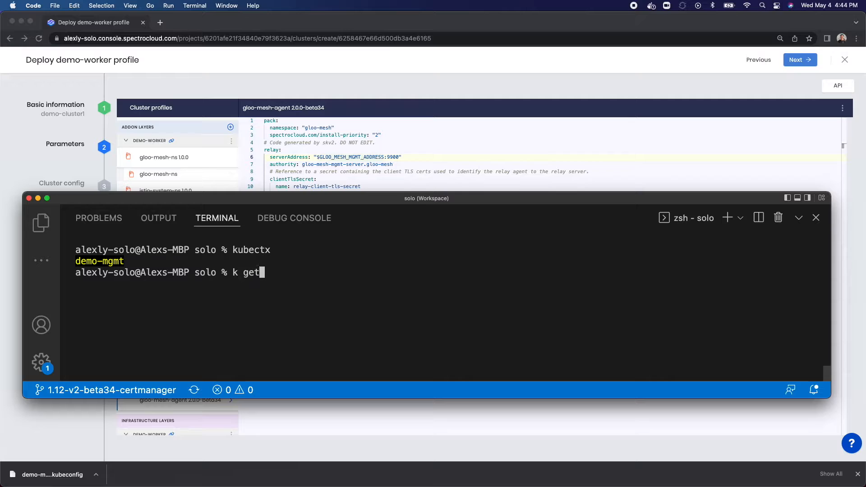
{"action": "type", "text": " svc -n gloo-mesh"}
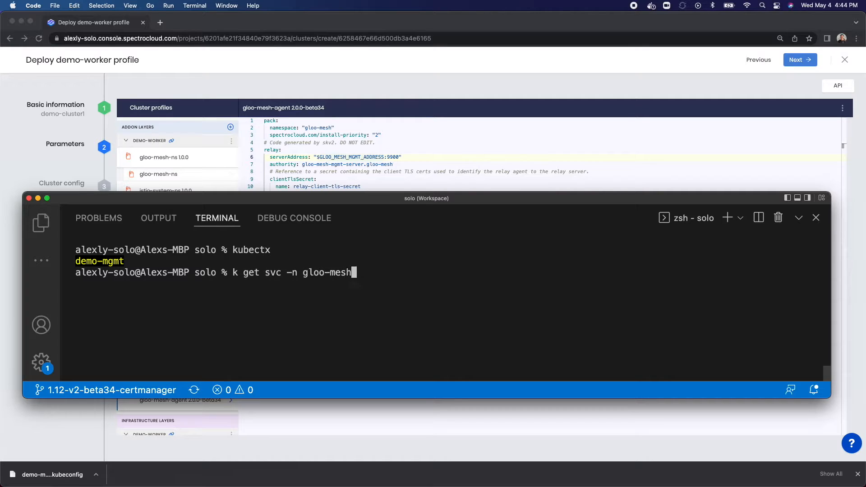
{"action": "key", "text": "Return"}
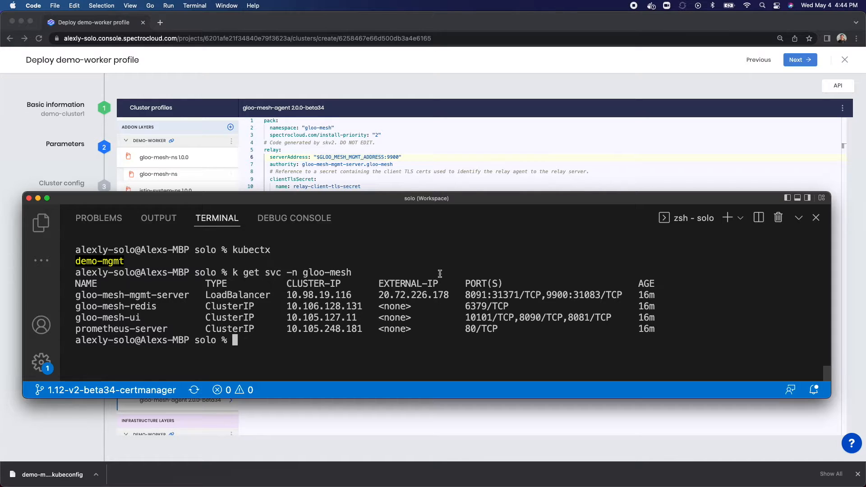
{"action": "double_click", "coordinate": [419, 295]}
{"action": "key", "text": "super+c"}
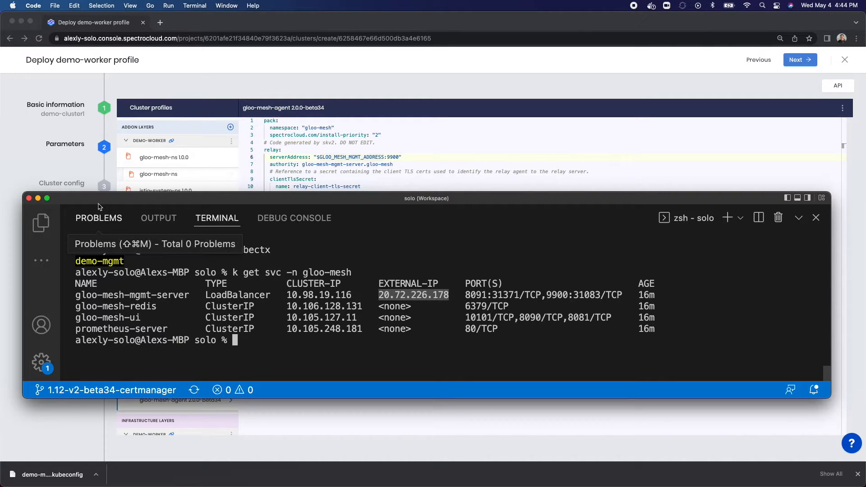
Return to Chrome and replace the serverAddress placeholder with the copied IP 20.72.226.178, keeping port 9900, and the cluster name placeholder with cluster1
{"action": "left_click", "coordinate": [38, 198]}
{"action": "left_click", "coordinate": [300, 177]}
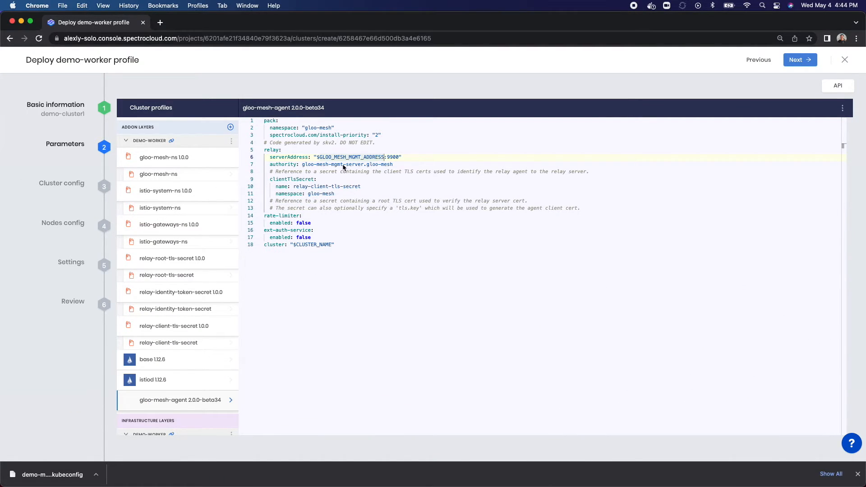
{"action": "left_click_drag", "start_coordinate": [317, 157], "coordinate": [385, 158]}
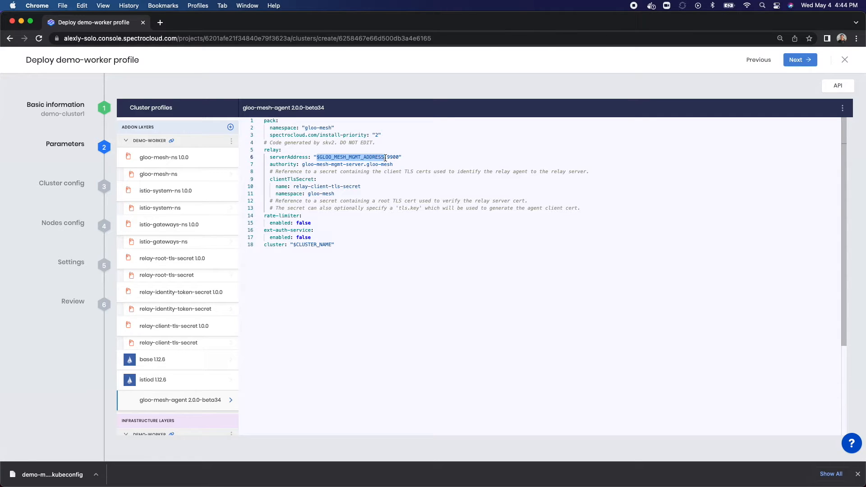
{"action": "key", "text": "super+v"}
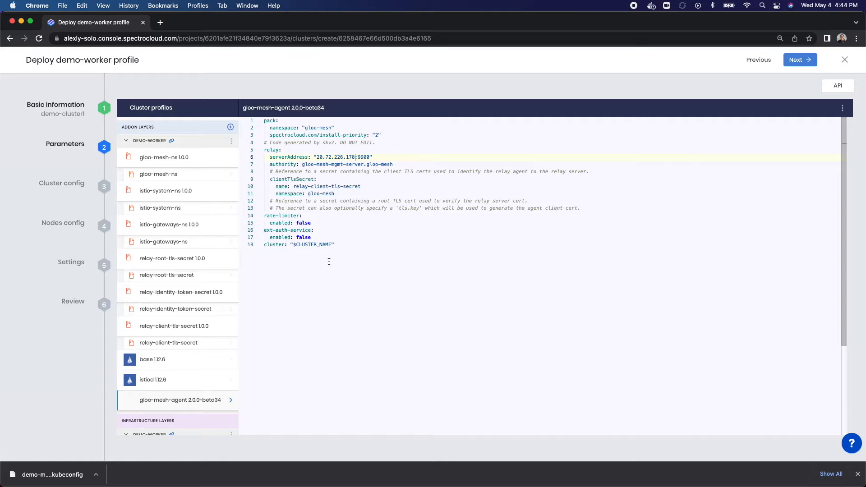
{"action": "left_click_drag", "start_coordinate": [333, 244], "coordinate": [294, 246]}
{"action": "type", "text": "cluster"}
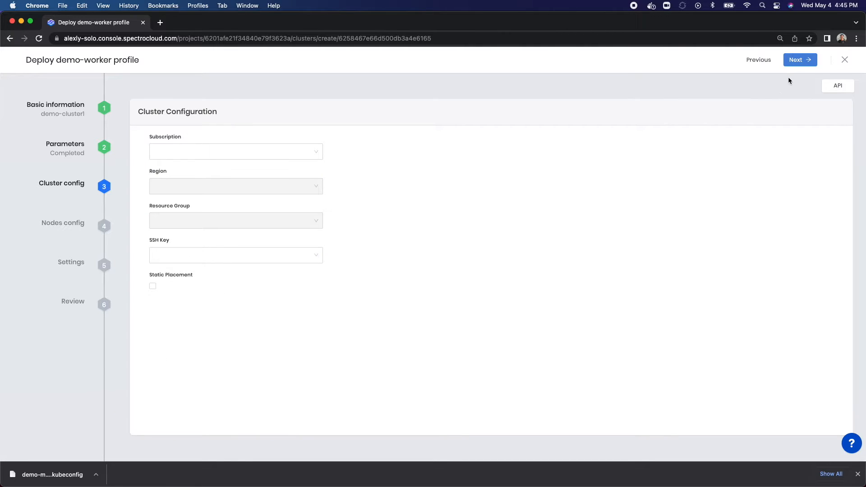
In the cluster configuration, choose Azure subscription 1 and the West US 2 region
{"action": "left_click", "coordinate": [299, 151]}
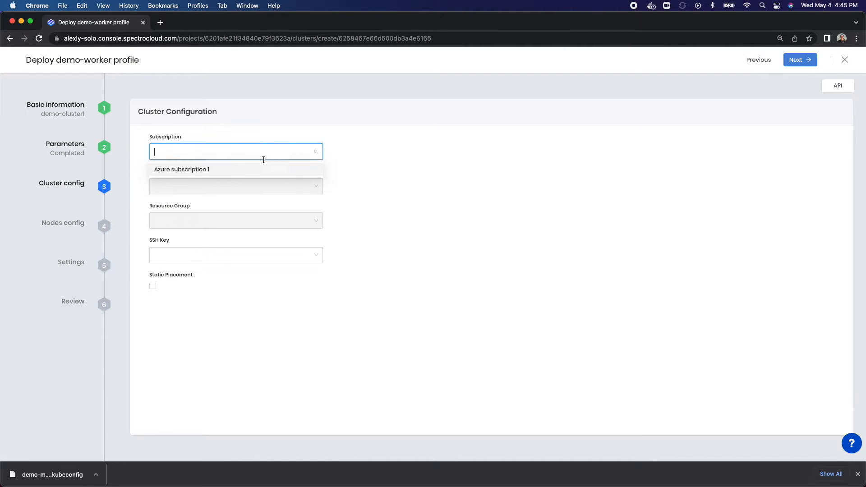
{"action": "left_click", "coordinate": [234, 167]}
{"action": "left_click", "coordinate": [206, 188]}
{"action": "type", "text": "west"}
{"action": "left_click", "coordinate": [176, 294]}
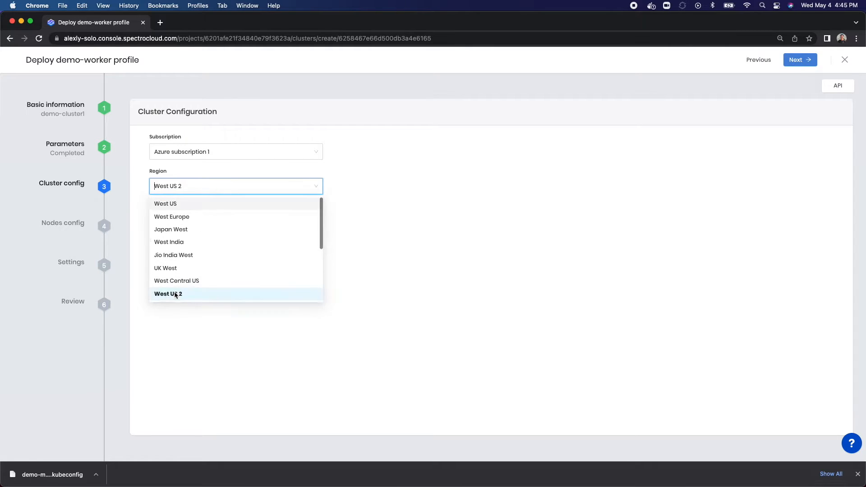
Choose the resource group and SSH key for the cluster and continue to the nodes configuration
{"action": "left_click", "coordinate": [195, 219]}
{"action": "left_click", "coordinate": [182, 241]}
{"action": "left_click", "coordinate": [174, 253]}
{"action": "left_click", "coordinate": [162, 284]}
{"action": "left_click", "coordinate": [262, 318]}
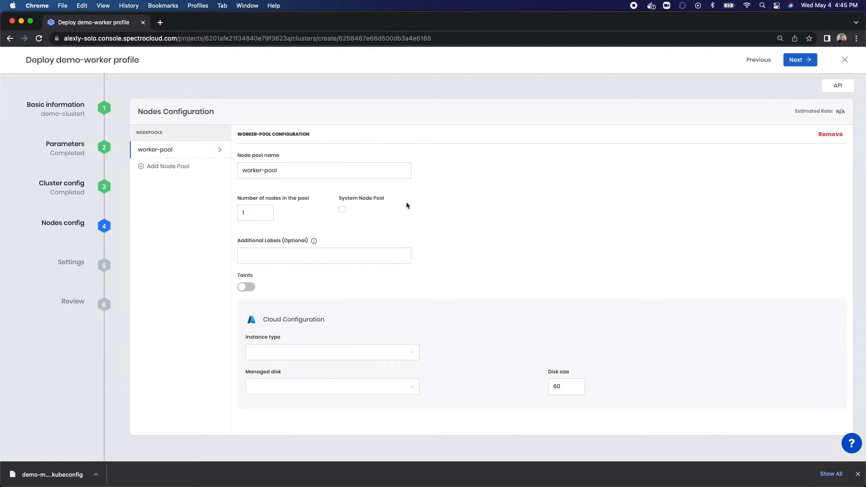
Set worker-pool to 2 nodes and make it a system node pool
{"action": "left_click", "coordinate": [246, 215]}
{"action": "key", "text": "BackSpace"}
{"action": "type", "text": "2"}
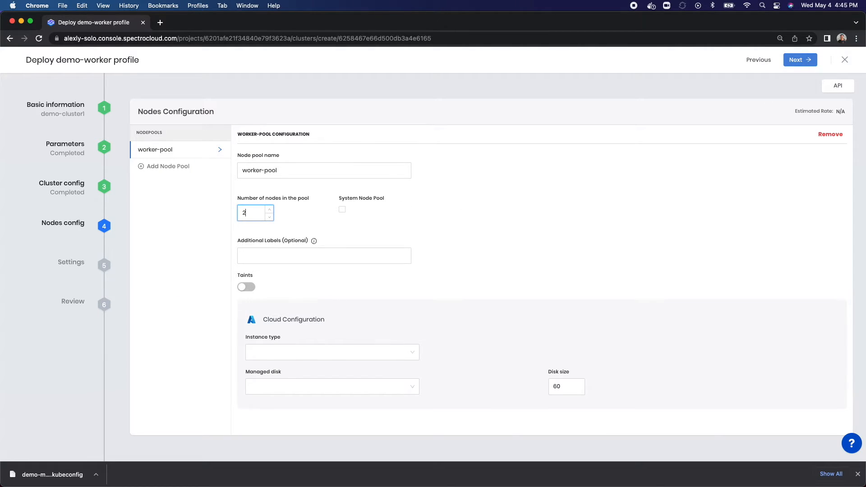
{"action": "left_click", "coordinate": [342, 209]}
{"action": "left_click", "coordinate": [287, 259]}
Give the node pool the Standard_DS3_v2 instance type and a Standard SSD LRS managed disk
{"action": "left_click", "coordinate": [312, 323]}
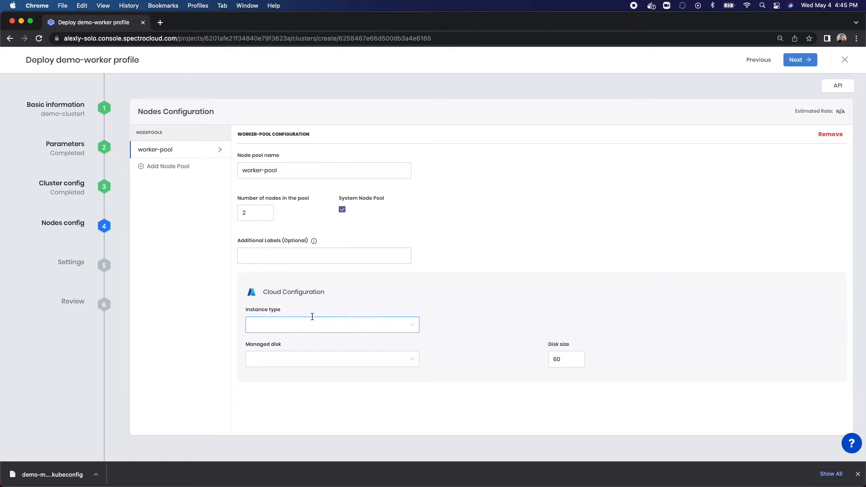
{"action": "type", "text": "standard_ds3"}
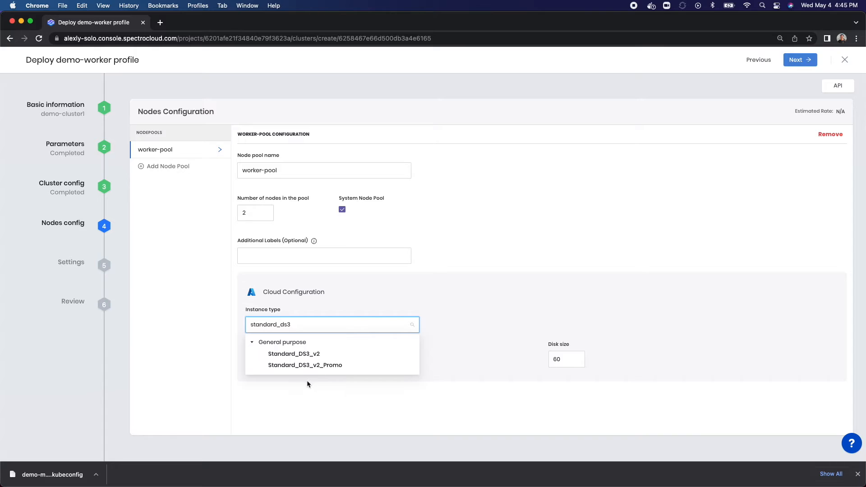
{"action": "left_click", "coordinate": [301, 354]}
{"action": "left_click", "coordinate": [284, 373]}
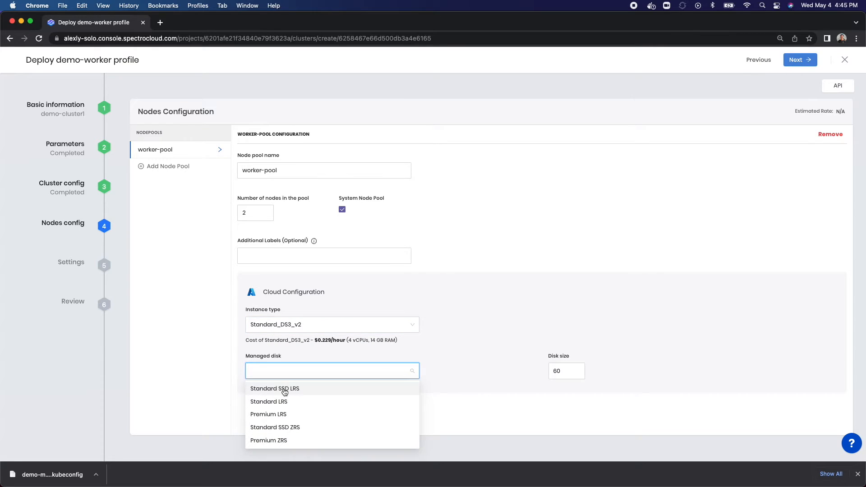
{"action": "left_click", "coordinate": [285, 389]}
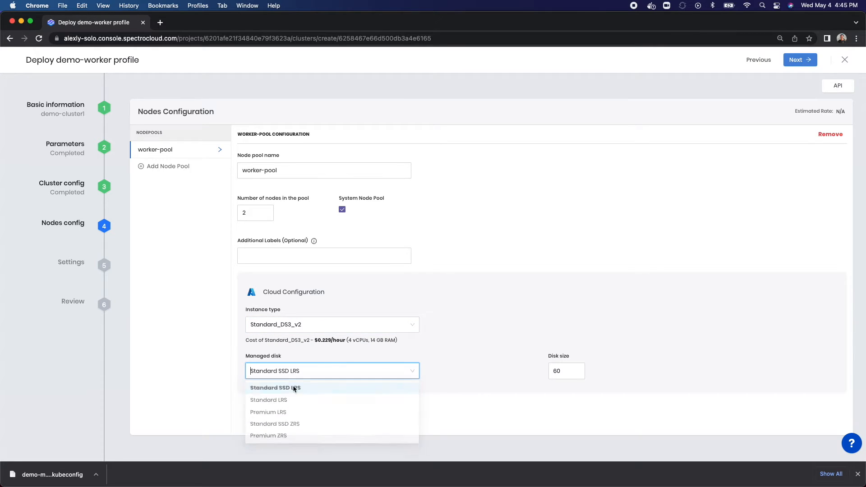
Continue through the settings without changes to the review and deploy demo-cluster1
{"action": "left_click", "coordinate": [798, 60]}
{"action": "left_click", "coordinate": [788, 65]}
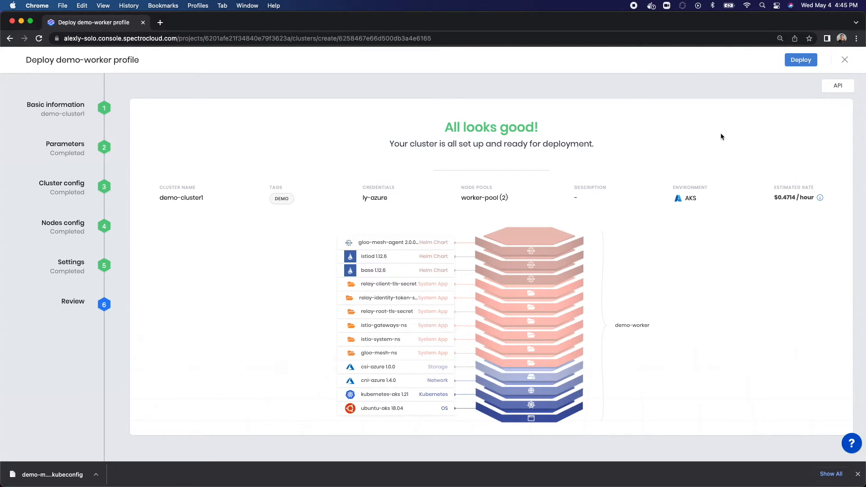
{"action": "left_click", "coordinate": [796, 66]}
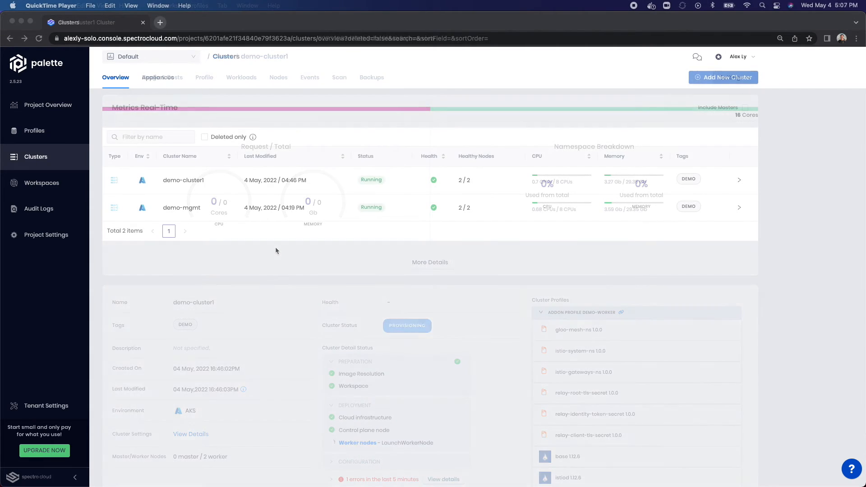
Open demo-cluster1 from the cluster list and examine its status and cluster profile layers
{"action": "left_click", "coordinate": [182, 182]}
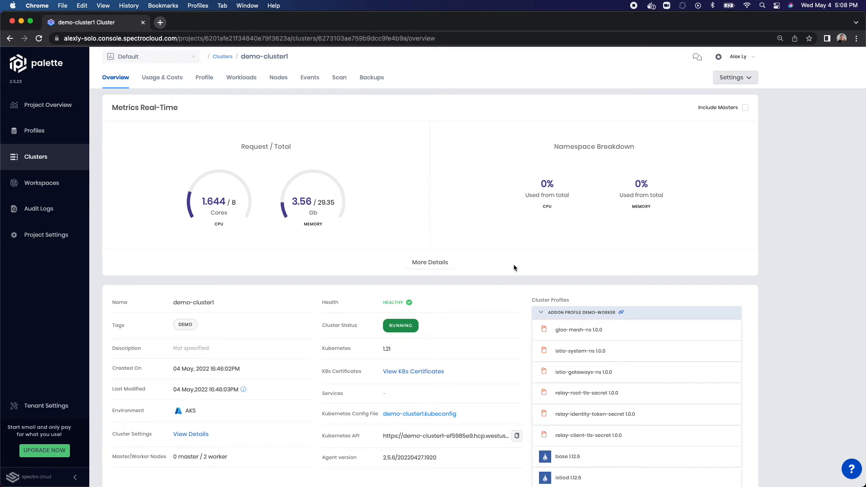
{"action": "scroll", "coordinate": [514, 265], "scroll_direction": "down", "scroll_amount": 5}
{"action": "scroll", "coordinate": [515, 260], "scroll_direction": "down", "scroll_amount": 2}
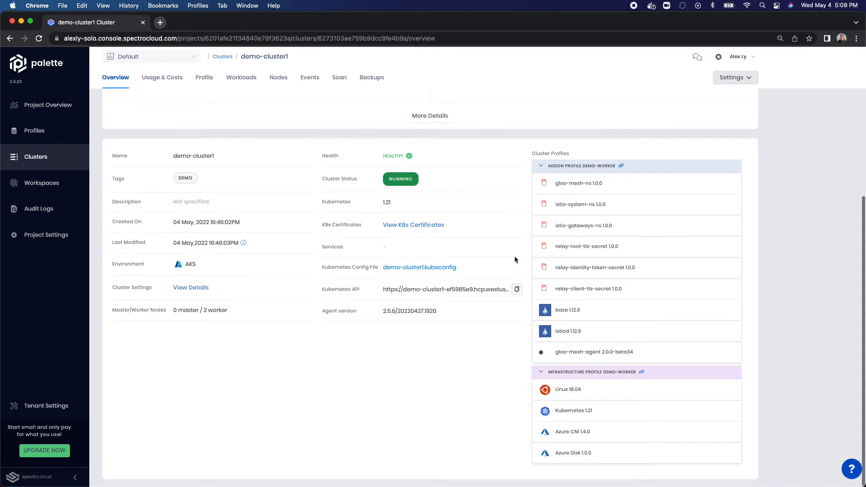
Switch to the VS Code terminal, run "kubectx demo-cluster1" and list the pods with "k get pods -n gloo-mesh"
{"action": "key", "text": "super+Tab"}
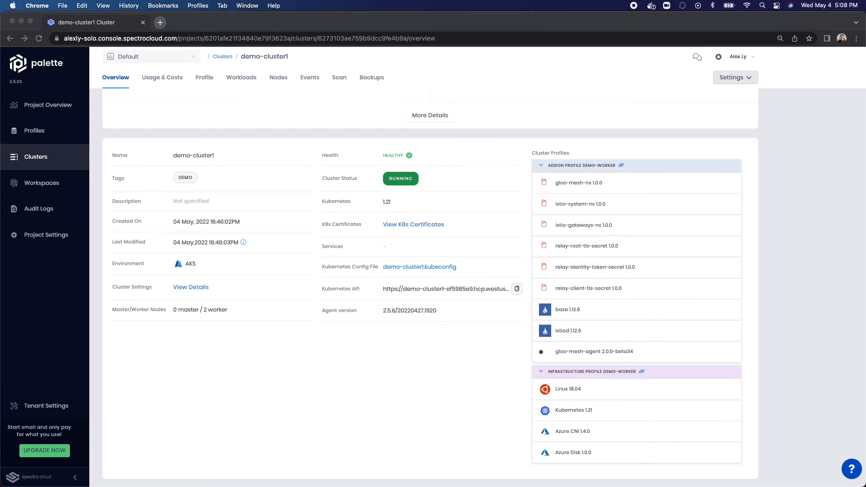
{"action": "type", "text": "ku"}
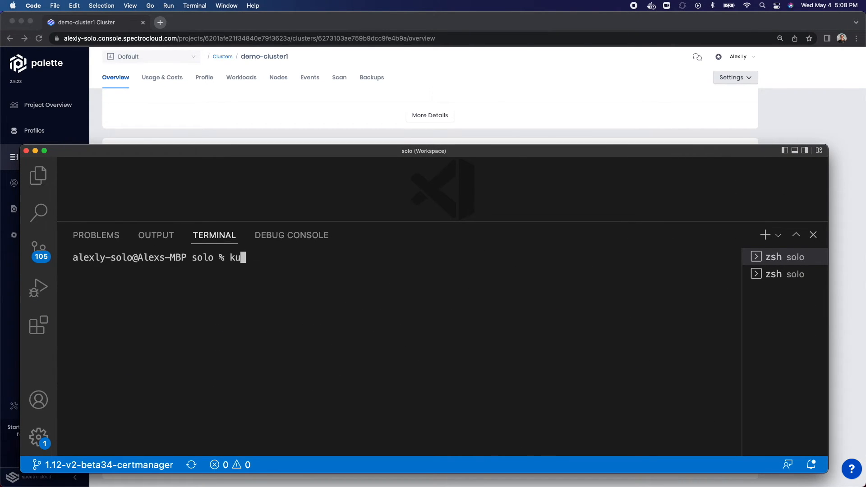
{"action": "type", "text": "bectx demo-cluster1"}
{"action": "key", "text": "Return"}
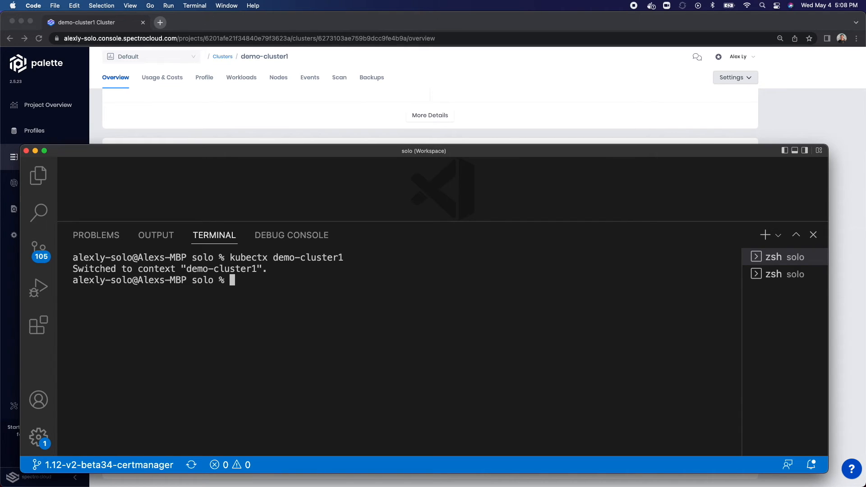
{"action": "type", "text": "k get pods -n gloo-mesh"}
{"action": "key", "text": "Return"}
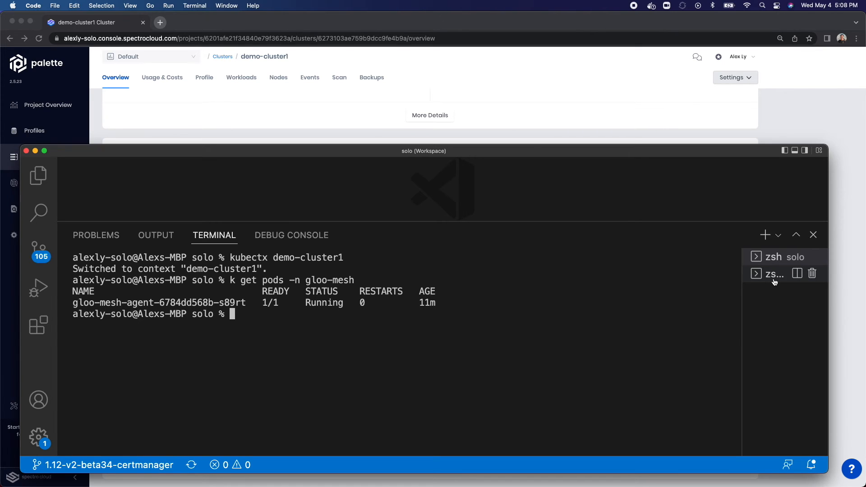
Print the gloo-mesh-agent pod's logs from the gloo-mesh namespace with "k logs" and look through them
{"action": "double_click", "coordinate": [220, 298]}
{"action": "key", "text": "super+c"}
{"action": "type", "text": "k logs "}
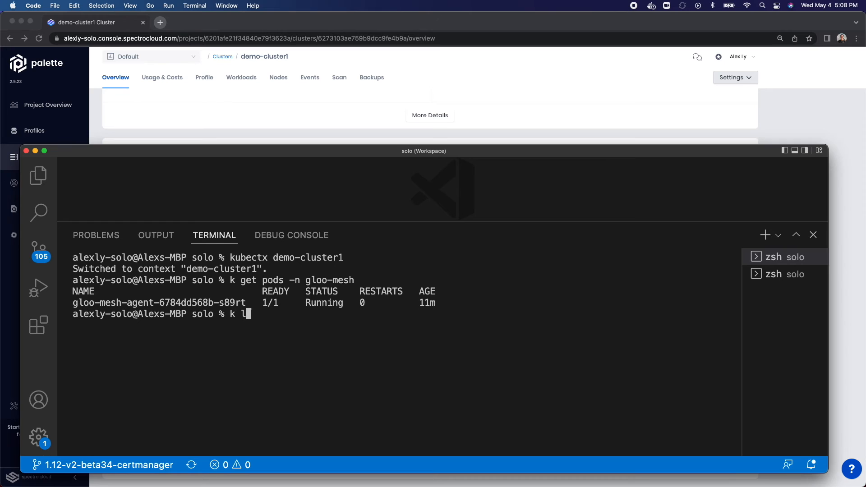
{"action": "type", "text": "-n gloo-mesh"}
{"action": "key", "text": "super+v"}
{"action": "key", "text": "Return"}
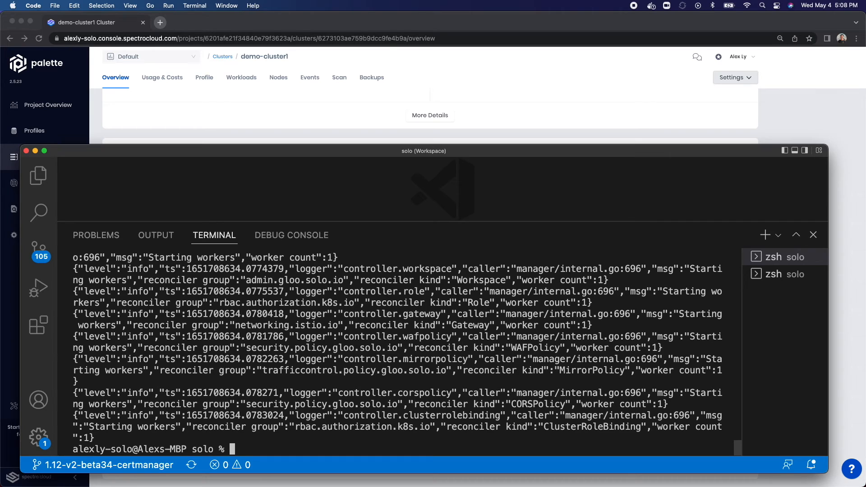
{"action": "scroll", "coordinate": [248, 294], "scroll_direction": "up", "scroll_amount": 5}
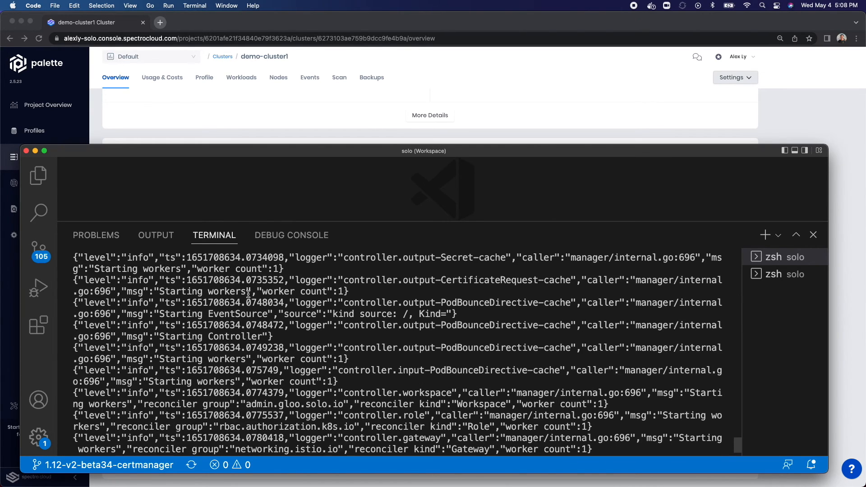
{"action": "scroll", "coordinate": [263, 324], "scroll_direction": "up", "scroll_amount": 1}
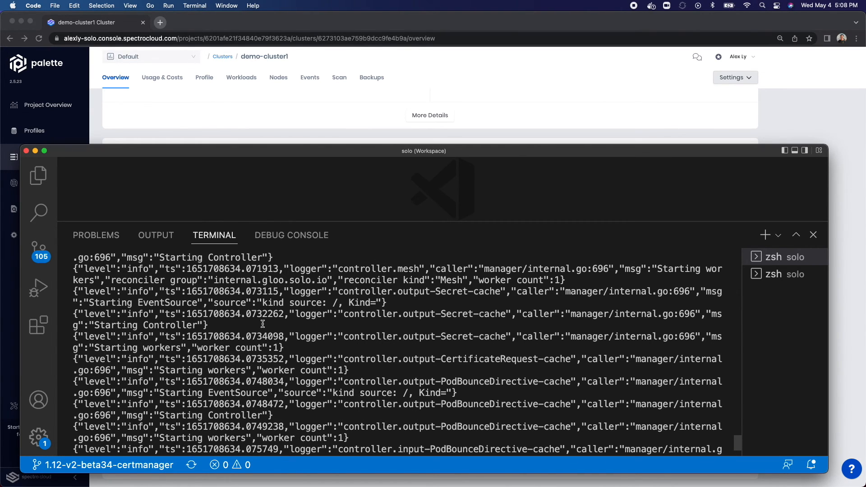
{"action": "scroll", "coordinate": [263, 324], "scroll_direction": "down", "scroll_amount": 6}
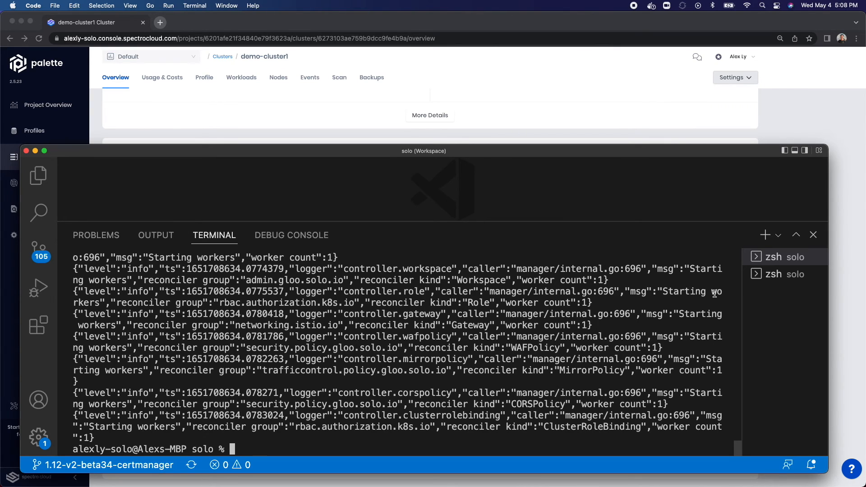
In the second terminal session, run "kubectx demo-mgmt" and "kubectl port-forward -n gloo-mesh svc/gloo-mesh-ui 8090 --context demo-mgmt"
{"action": "left_click", "coordinate": [773, 274]}
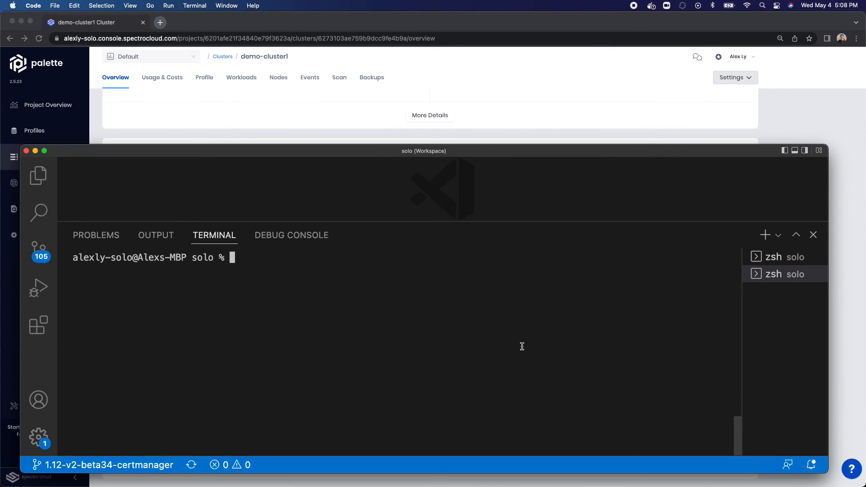
{"action": "type", "text": "kubectx demo-mgmt"}
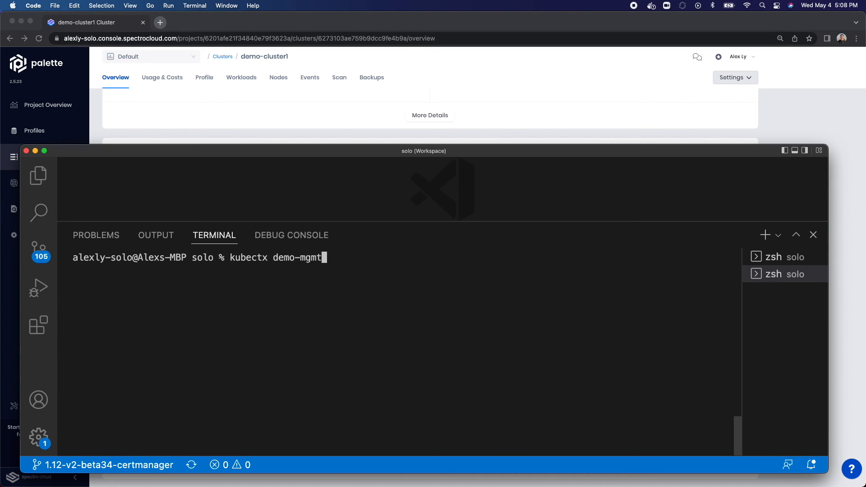
{"action": "key", "text": "Return"}
{"action": "type", "text": "kubectl port-forward -n gloo-mesh svc/gloo-mesh-ui 8090 --context demo-mgmt"}
{"action": "key", "text": "Return"}
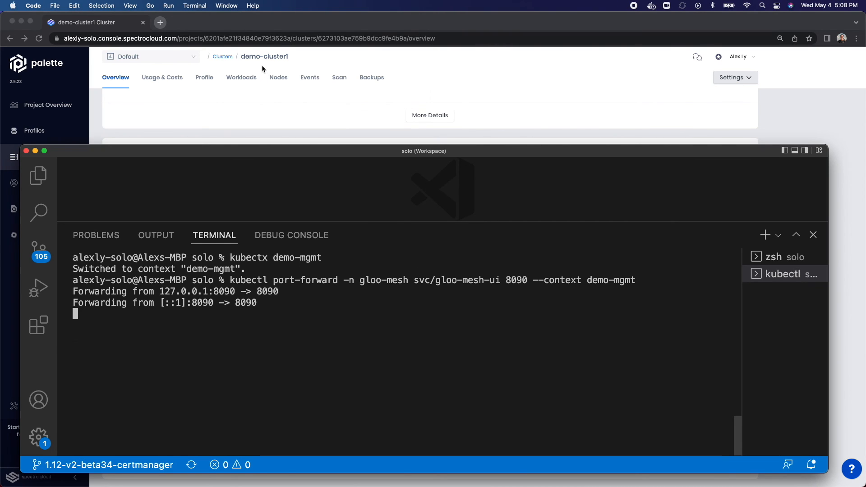
Open the Gloo Mesh dashboard at localhost:8090 in a new Chrome tab and expand the details of cluster1
{"action": "left_click", "coordinate": [161, 23]}
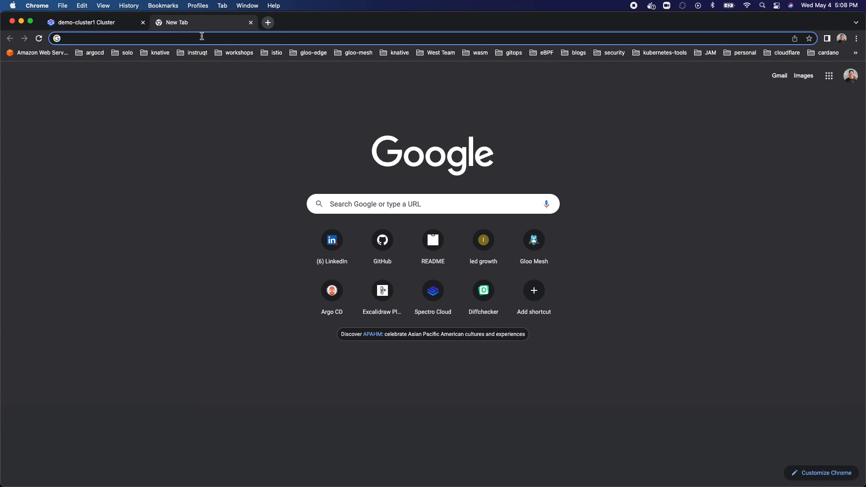
{"action": "type", "text": "local"}
{"action": "key", "text": "Return"}
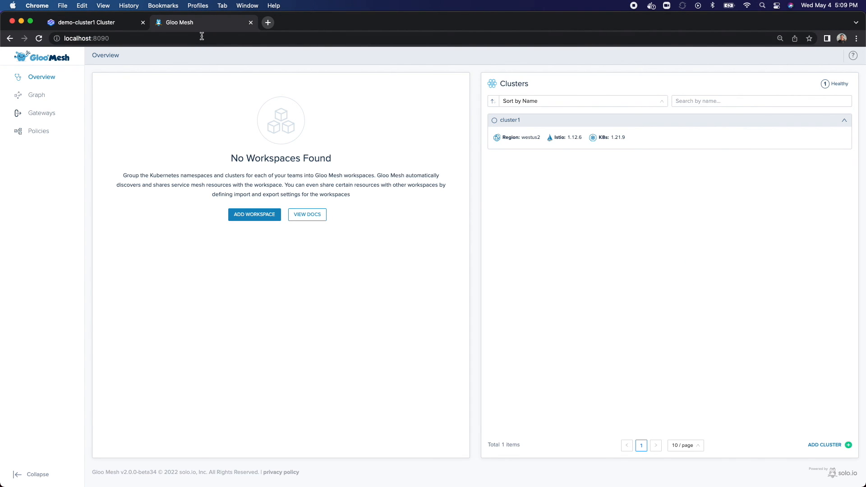
{"action": "left_click", "coordinate": [845, 121]}
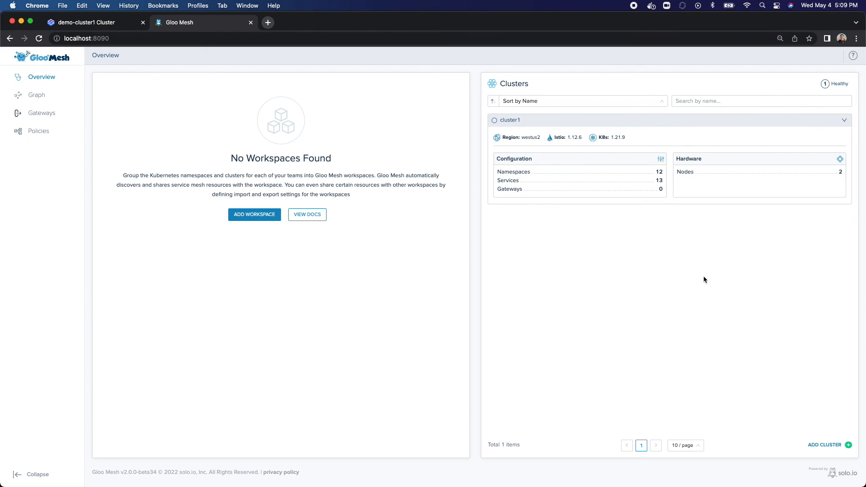